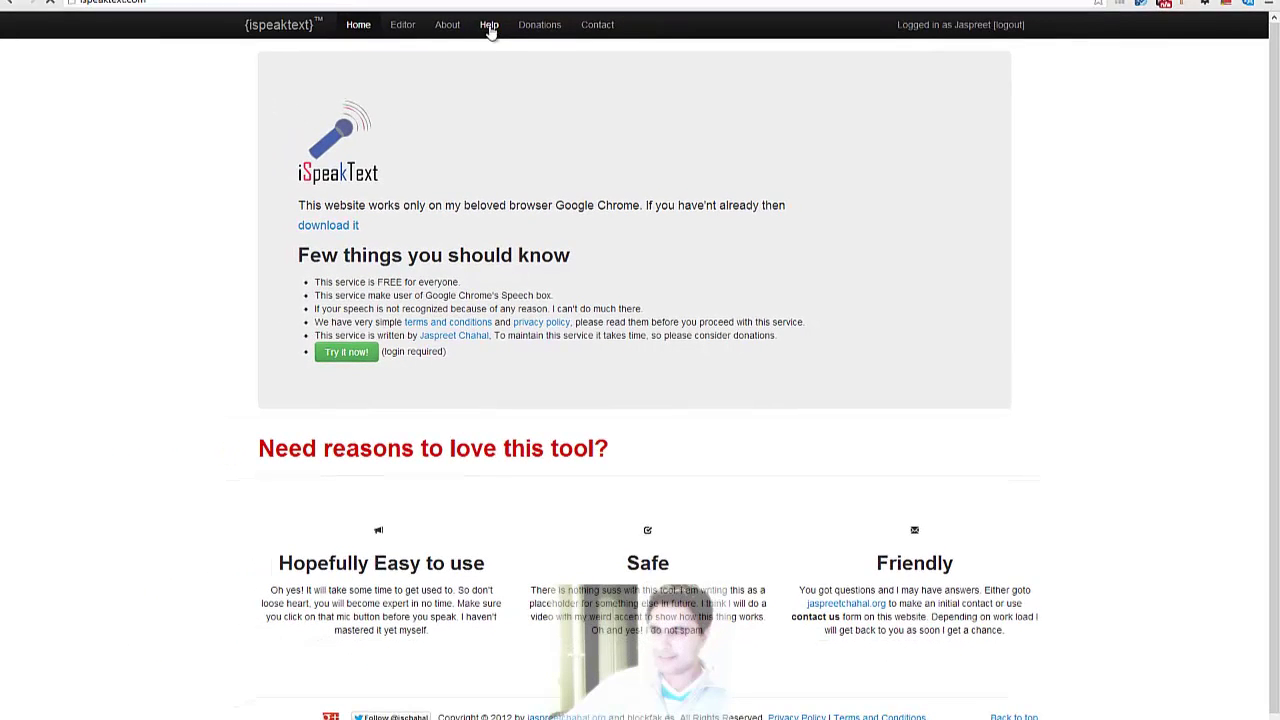
- Open Help and browse the 'Commands explained' table of voice commands
{"action": "left_click", "coordinate": [490, 28]}
{"action": "scroll", "coordinate": [350, 415], "scroll_direction": "down", "scroll_amount": 1}
{"action": "scroll", "coordinate": [347, 415], "scroll_direction": "down", "scroll_amount": 2}
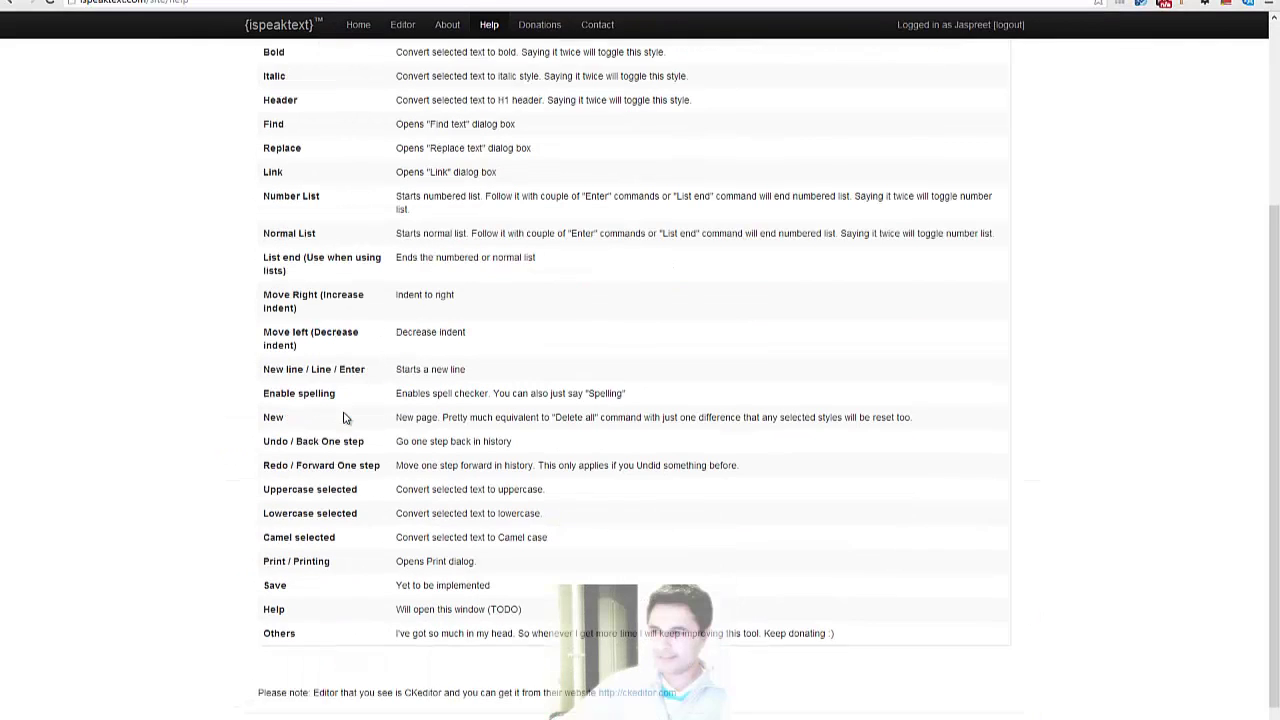
{"action": "scroll", "coordinate": [345, 417], "scroll_direction": "up", "scroll_amount": 1}
{"action": "scroll", "coordinate": [345, 417], "scroll_direction": "up", "scroll_amount": 2}
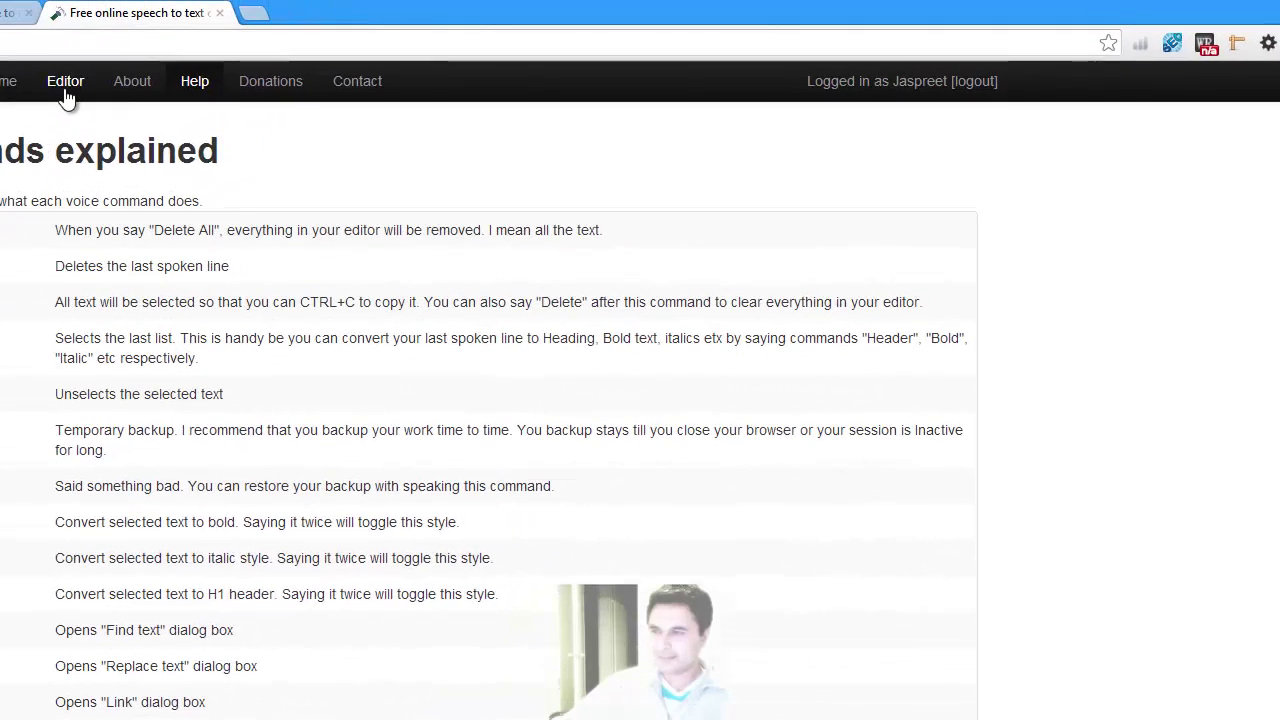
- Open the Editor, dictate 'hello.' by voice, then select and deselect it
{"action": "left_click", "coordinate": [66, 91]}
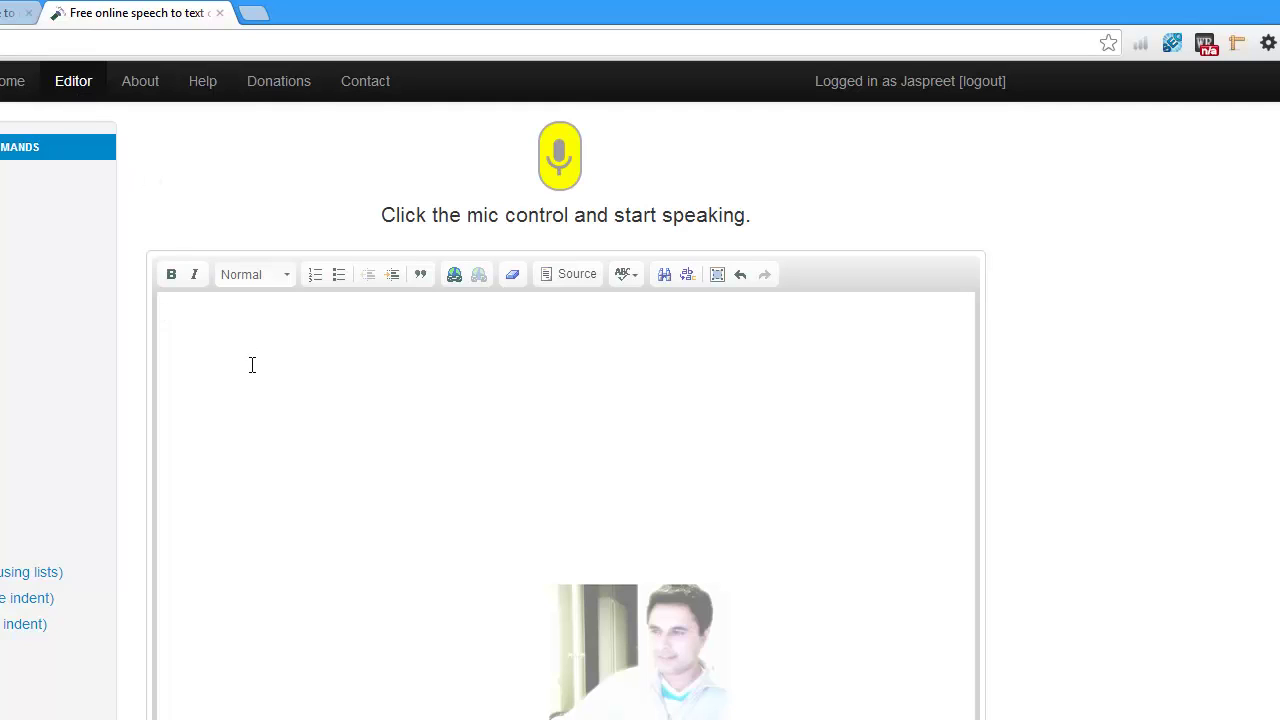
{"action": "left_click", "coordinate": [558, 158]}
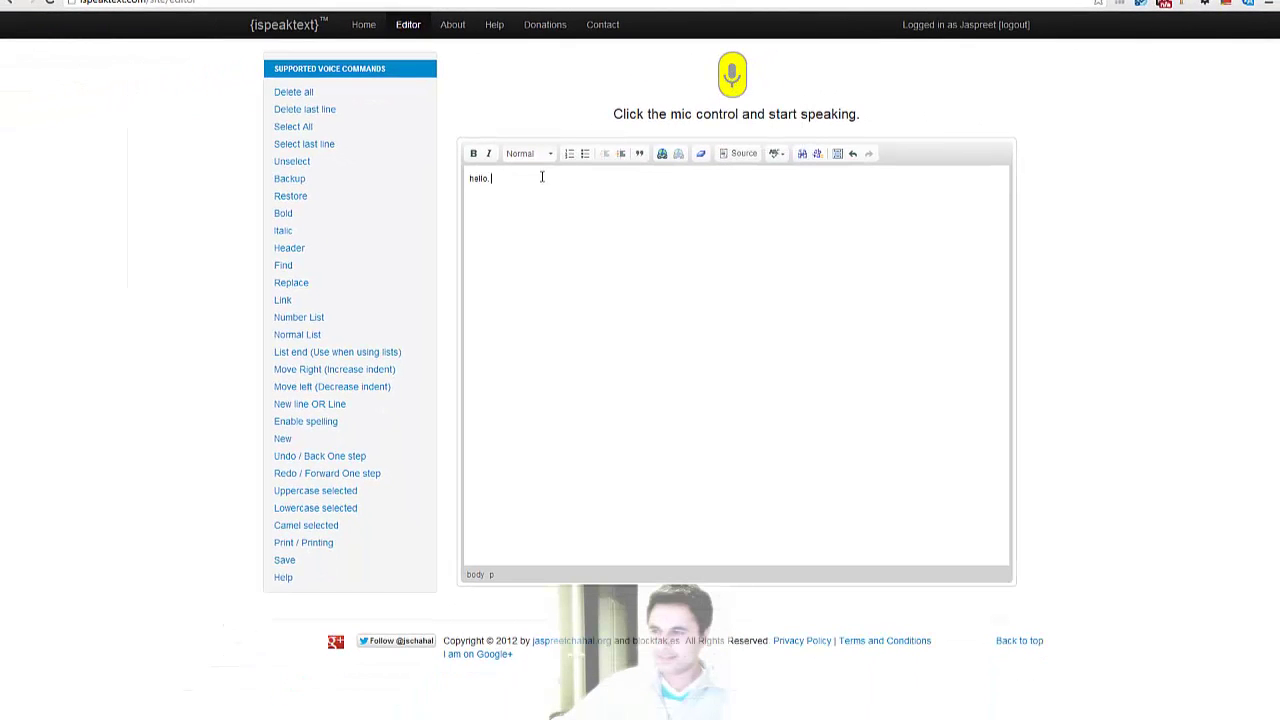
{"action": "left_click_drag", "start_coordinate": [500, 178], "coordinate": [450, 205]}
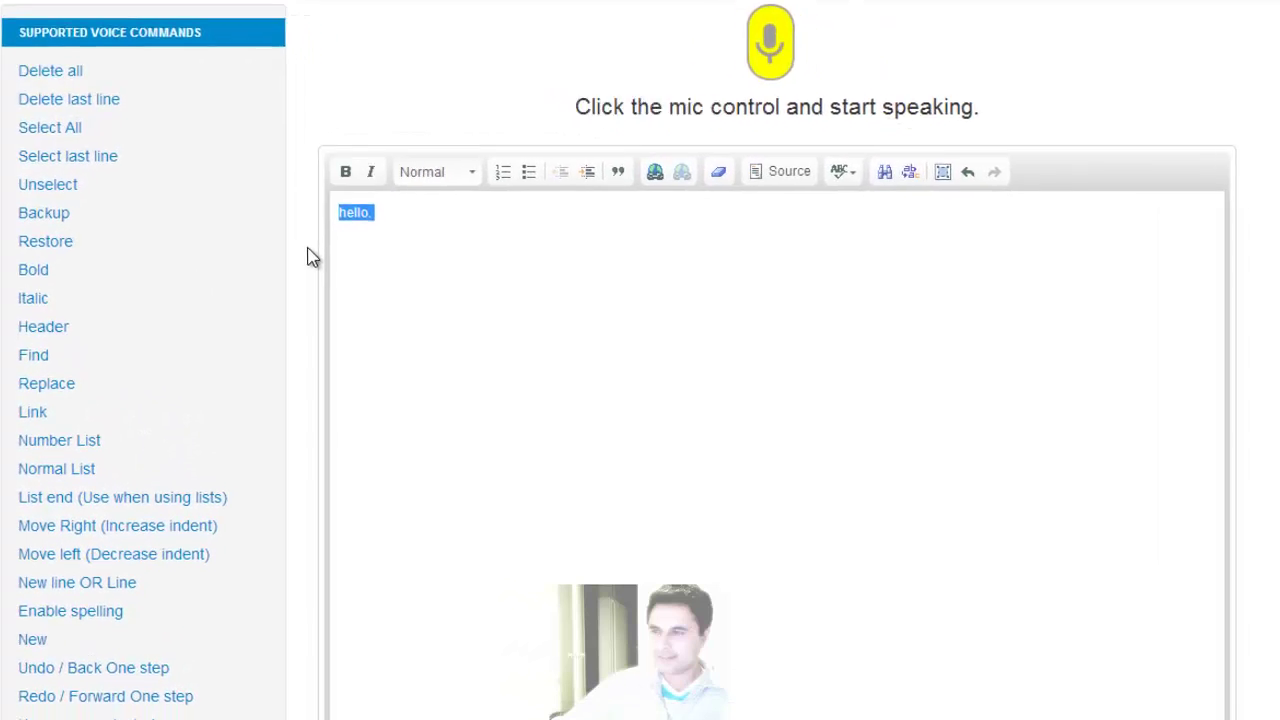
{"action": "left_click", "coordinate": [175, 73]}
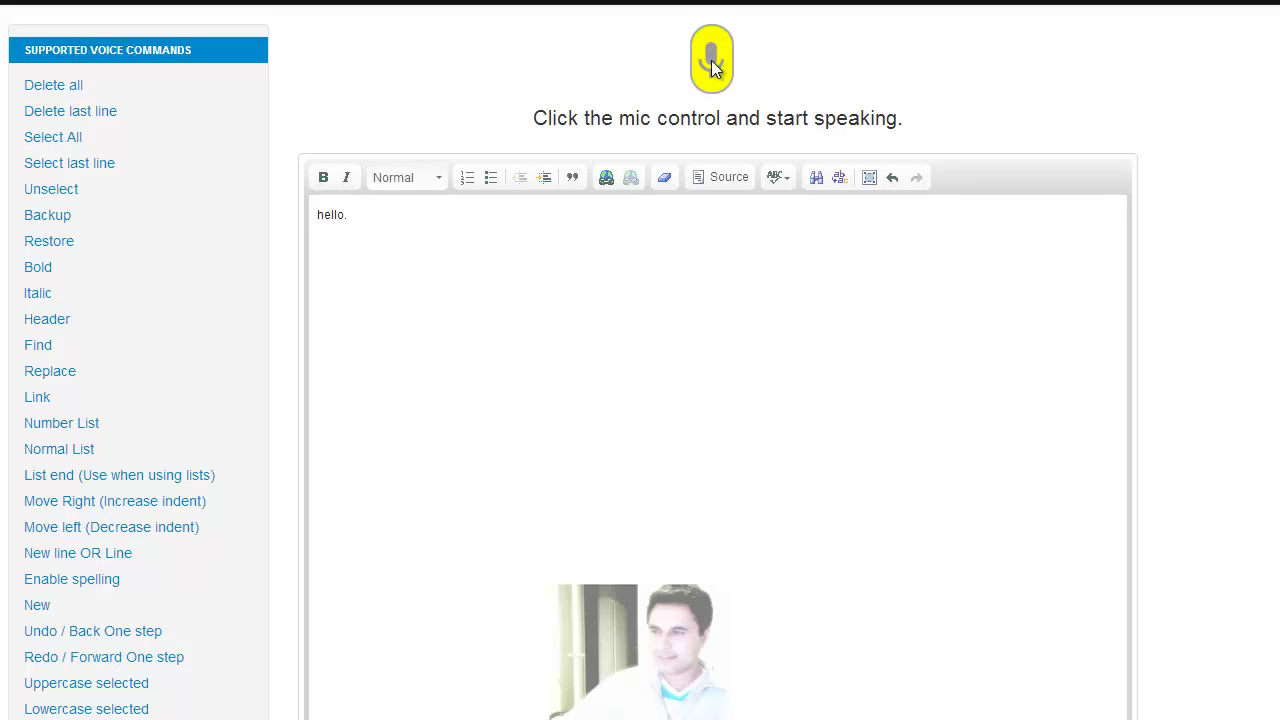
- Clear 'hello.' with the voice commands 'Select All' and 'Delete'
{"action": "left_click", "coordinate": [711, 60]}
{"action": "left_click", "coordinate": [712, 61]}
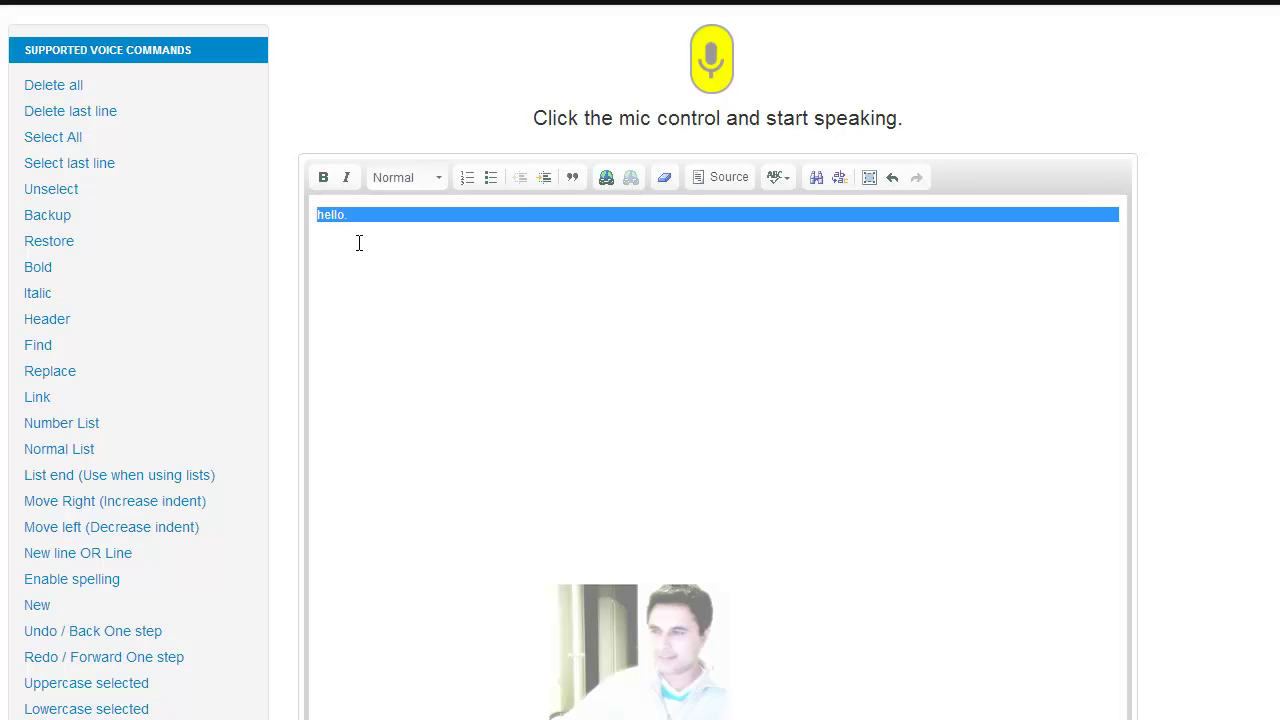
{"action": "left_click", "coordinate": [712, 61]}
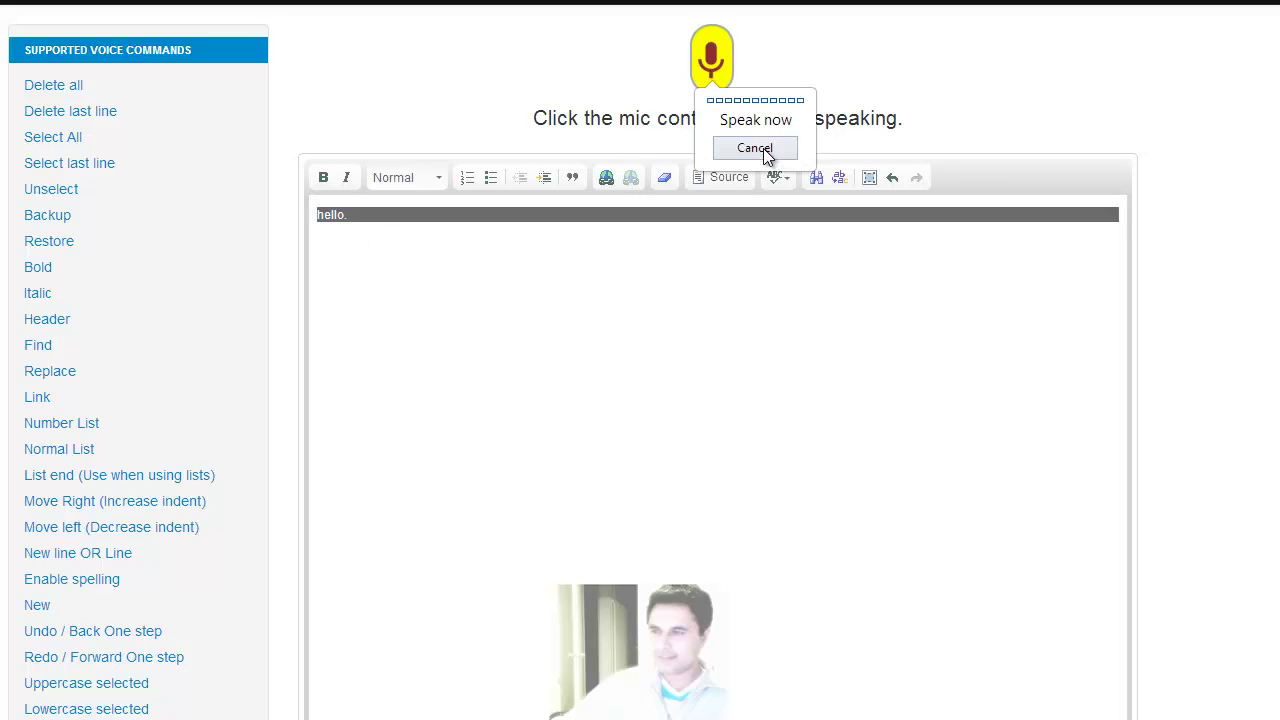
{"action": "left_click", "coordinate": [762, 151]}
{"action": "left_click", "coordinate": [711, 64]}
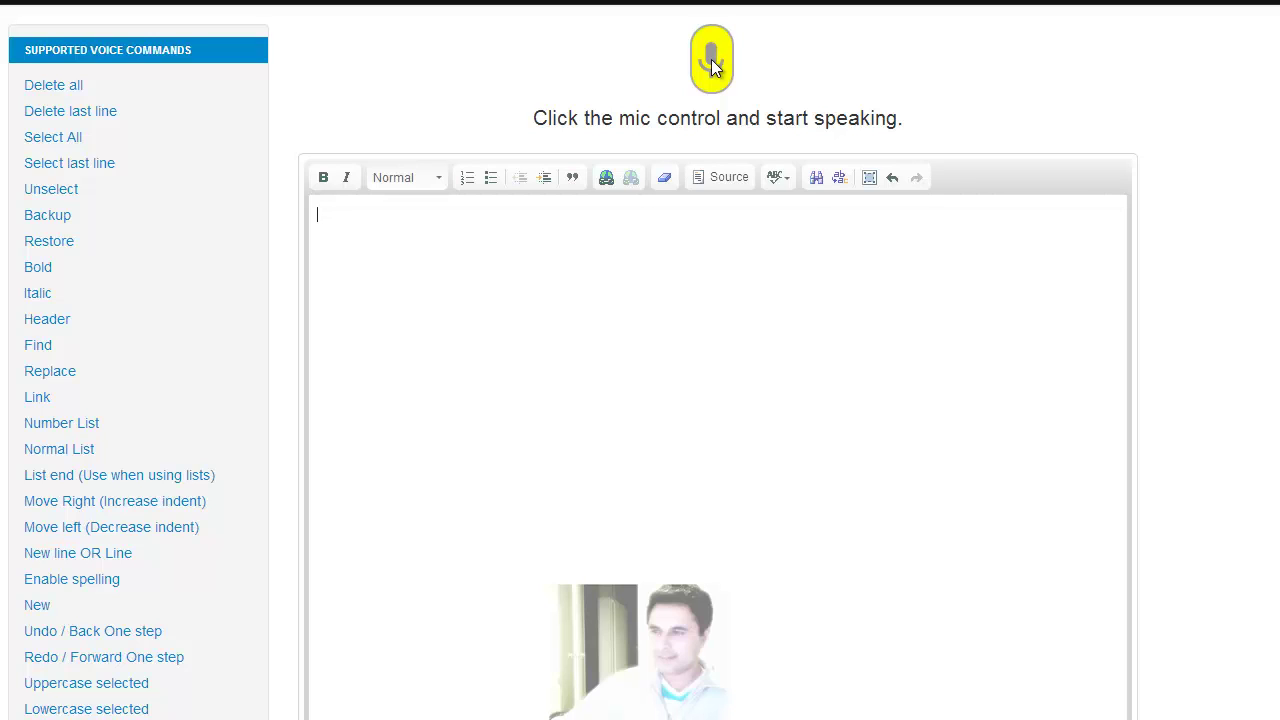
- Make 'this is a header' a Header line, then dictate 'this is really cool stuff. santa.'
{"action": "left_click", "coordinate": [711, 59]}
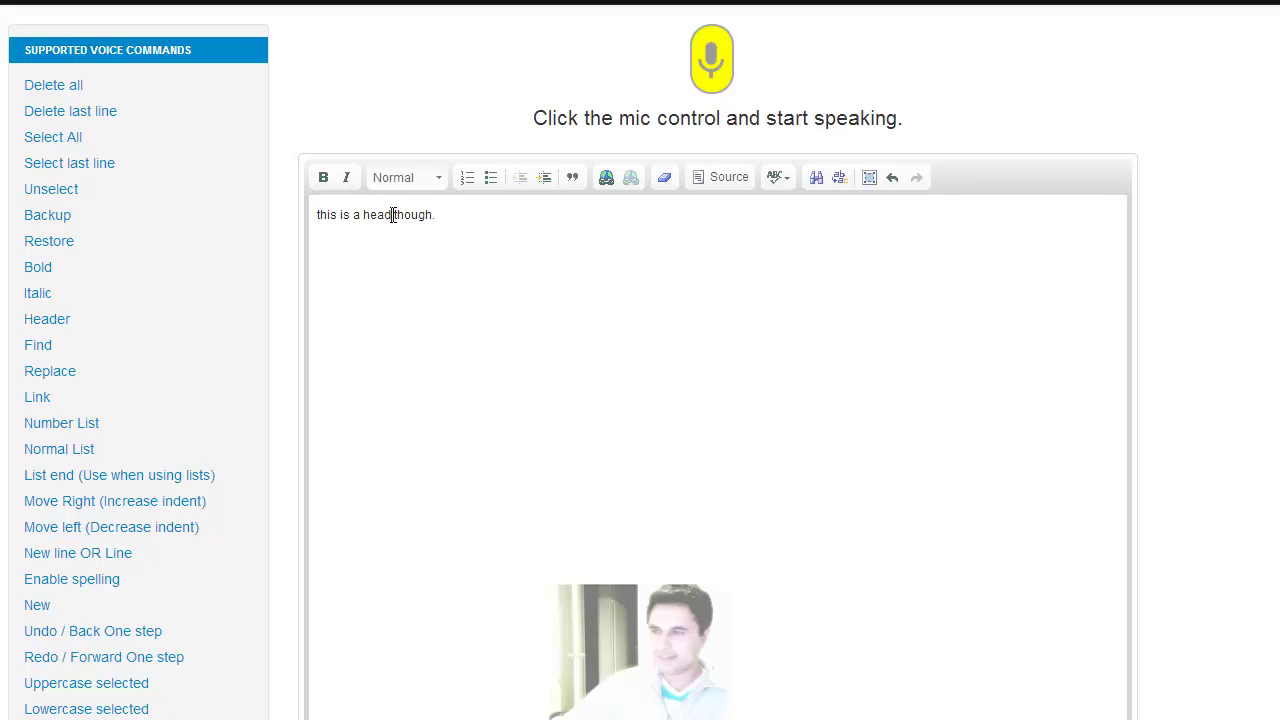
{"action": "left_click_drag", "start_coordinate": [390, 215], "coordinate": [481, 216]}
{"action": "type", "text": "er"}
{"action": "left_click", "coordinate": [707, 60]}
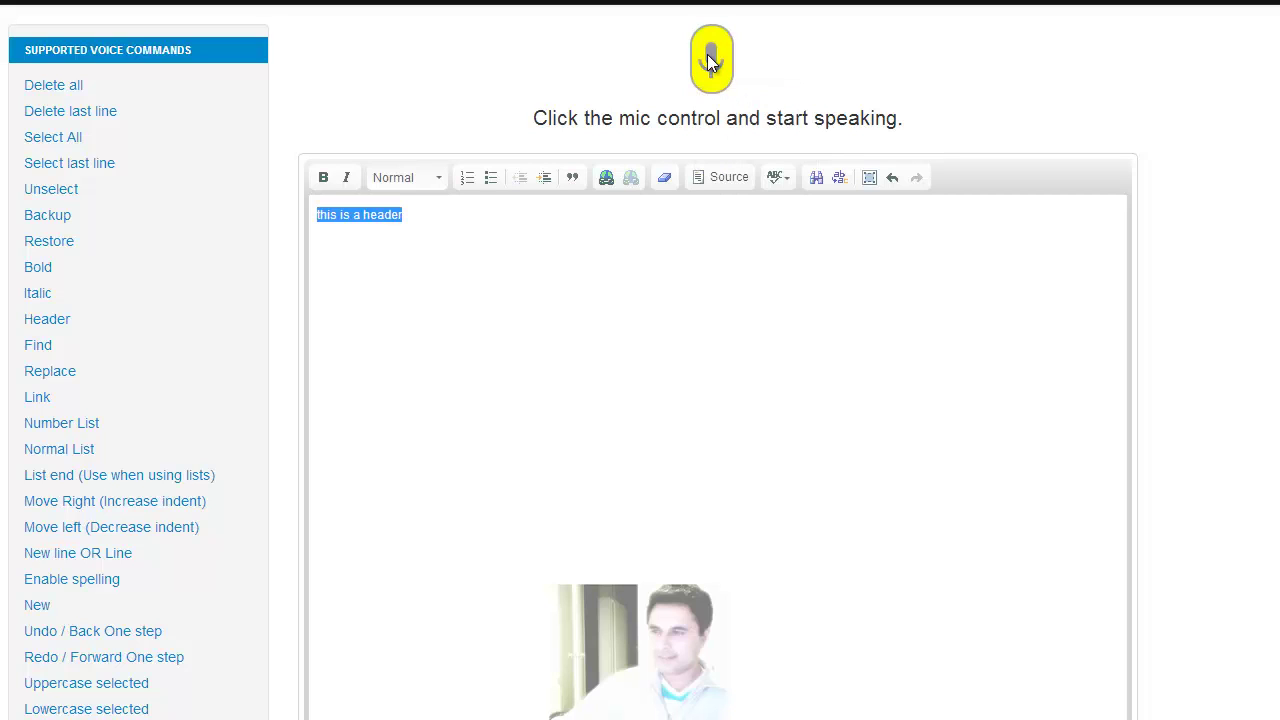
{"action": "left_click", "coordinate": [708, 58]}
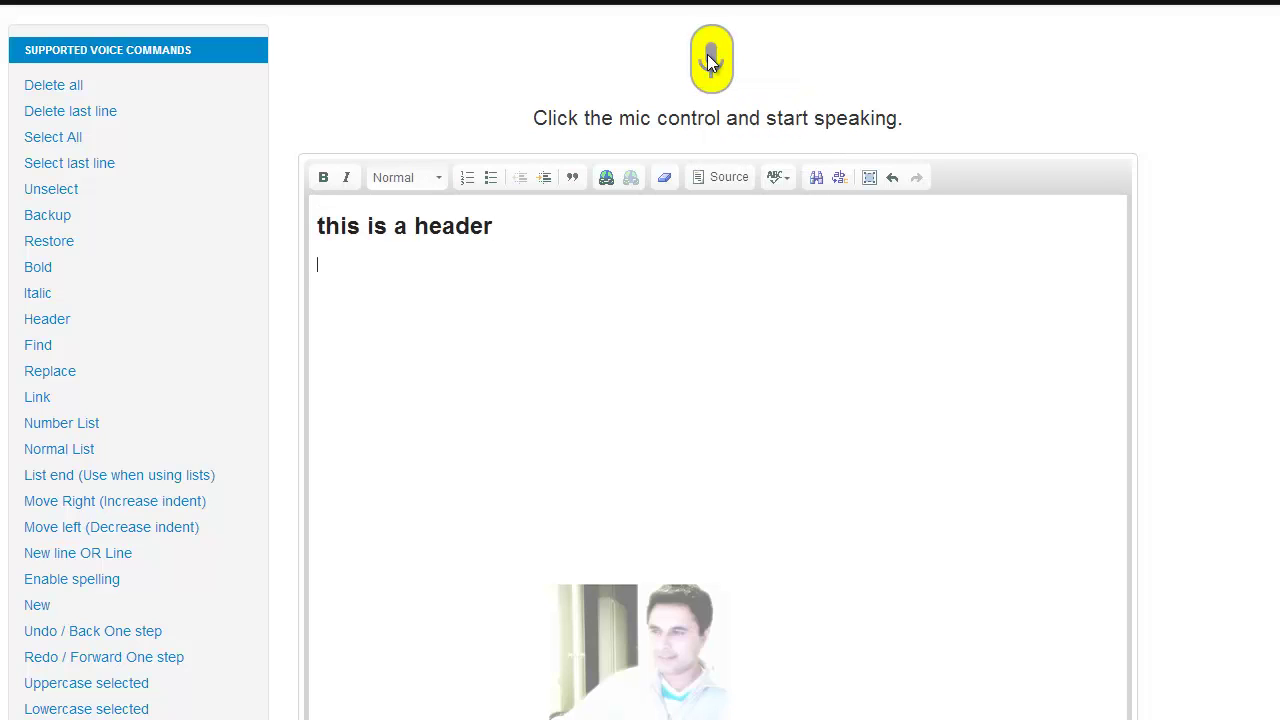
{"action": "left_click", "coordinate": [707, 56]}
{"action": "left_click", "coordinate": [707, 55]}
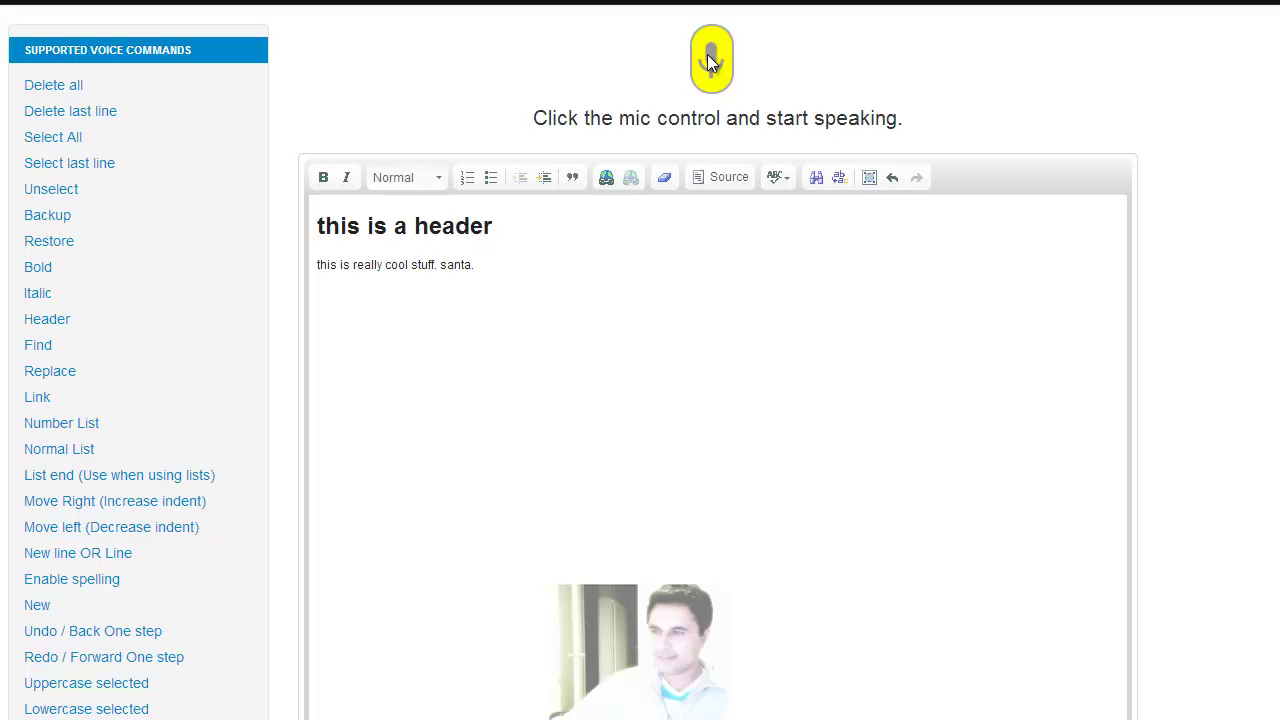
- Say 'Undo' to drop the stray word 'santa.' from the body line
{"action": "left_click", "coordinate": [708, 58]}
{"action": "left_click", "coordinate": [710, 60]}
{"action": "left_click", "coordinate": [709, 60]}
- Preview the page with the voice command 'Print', close it, then say 'New'
{"action": "left_click", "coordinate": [712, 62]}
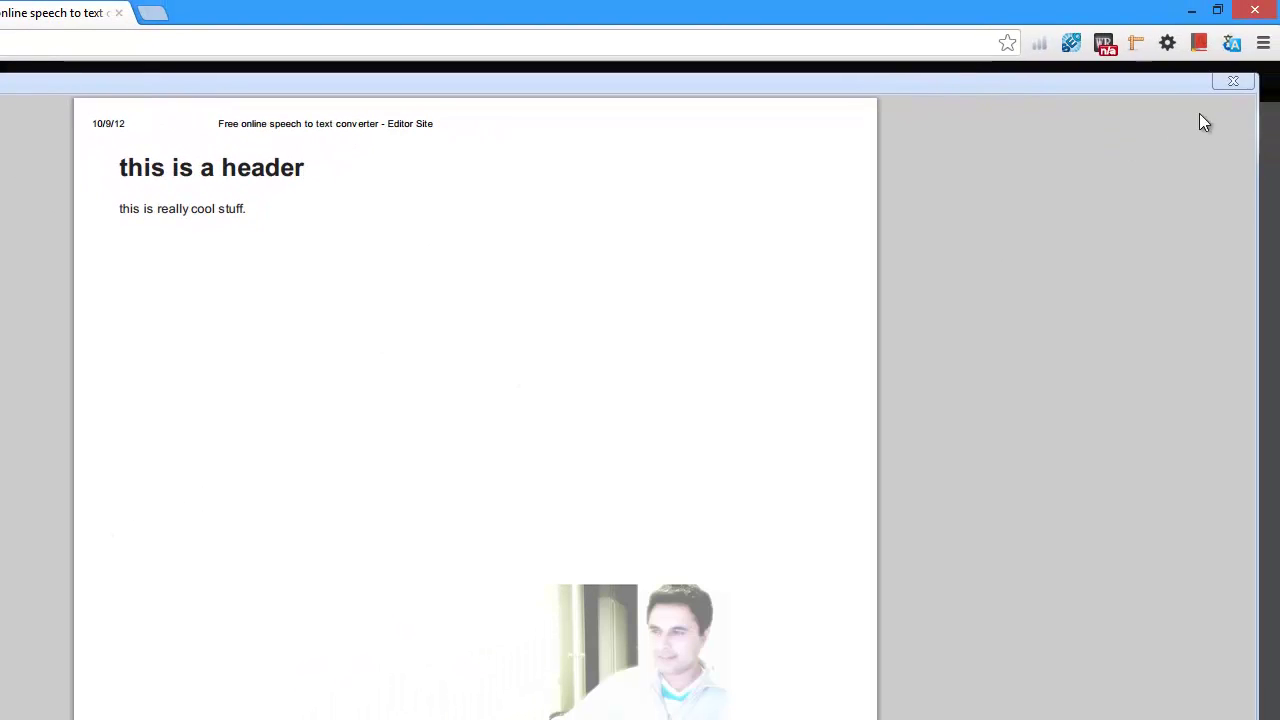
{"action": "left_click", "coordinate": [1233, 80]}
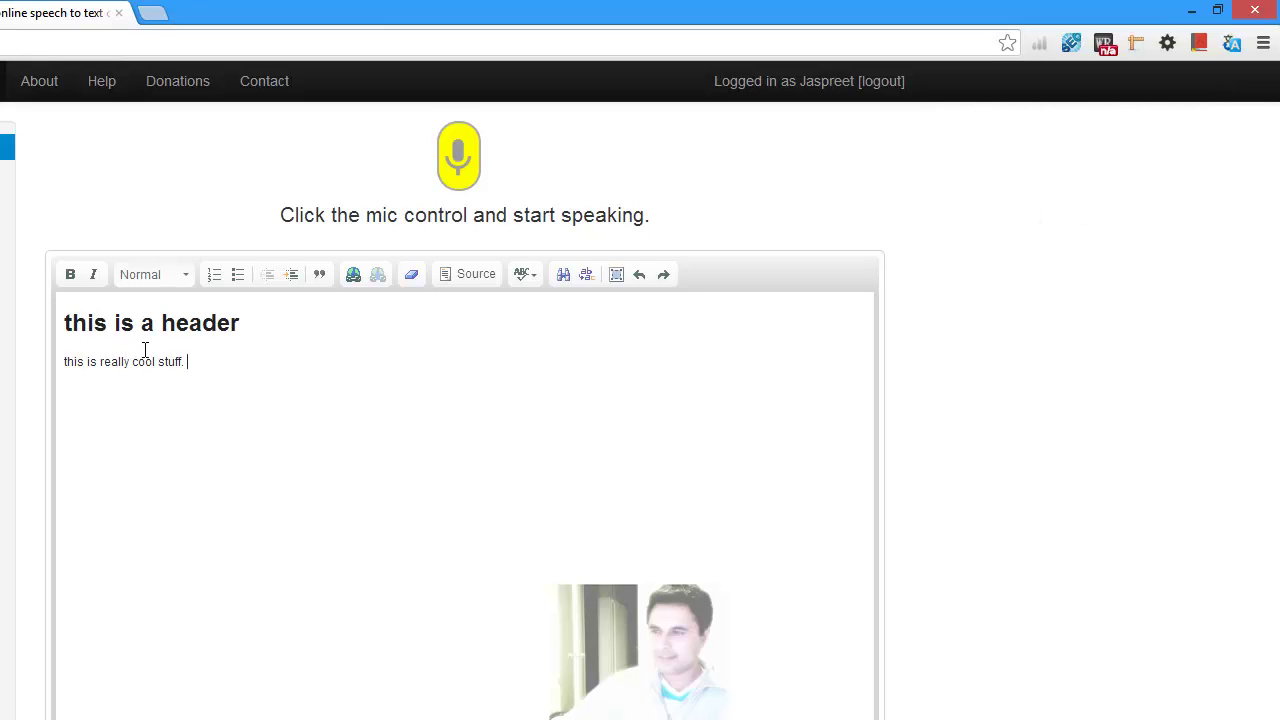
{"action": "left_click", "coordinate": [459, 158]}
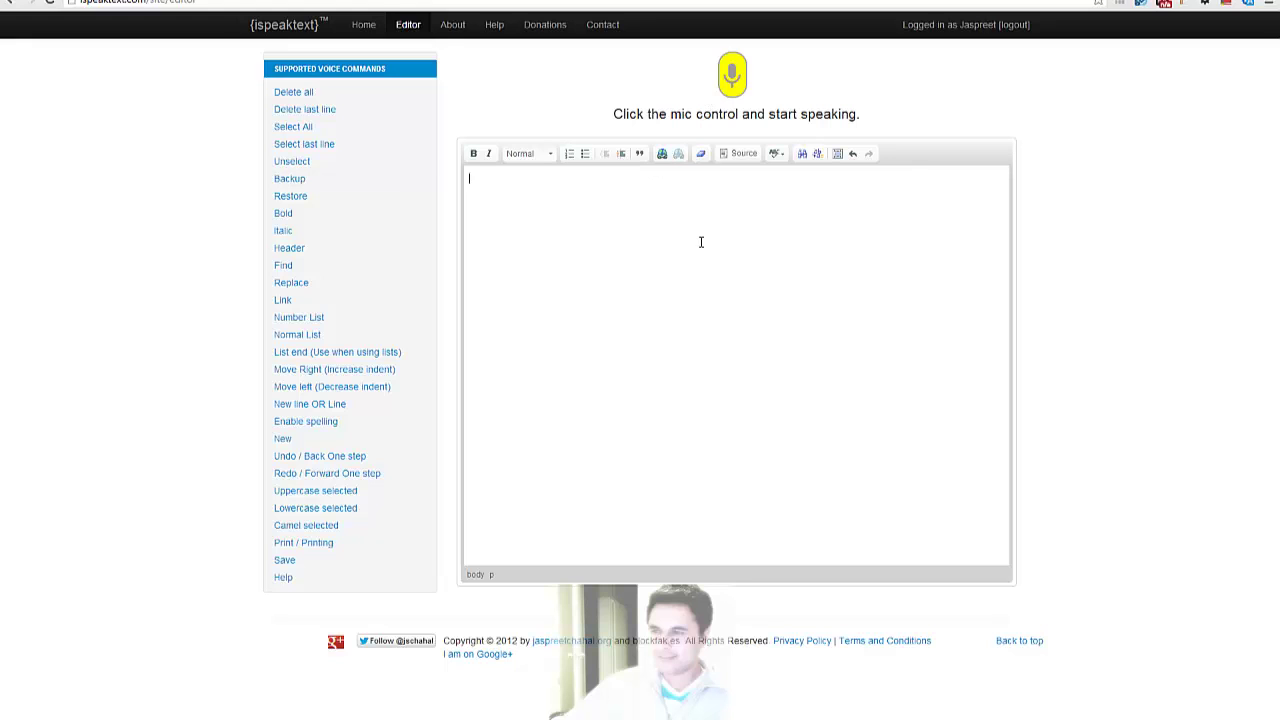
- Type filler lines like 'asdf', save them with 'Backup', then wipe them with 'Delete all'
{"action": "type", "text": "a;lsdmasdf"}
{"action": "type", "text": "  asdf a sdf as fd asdf"}
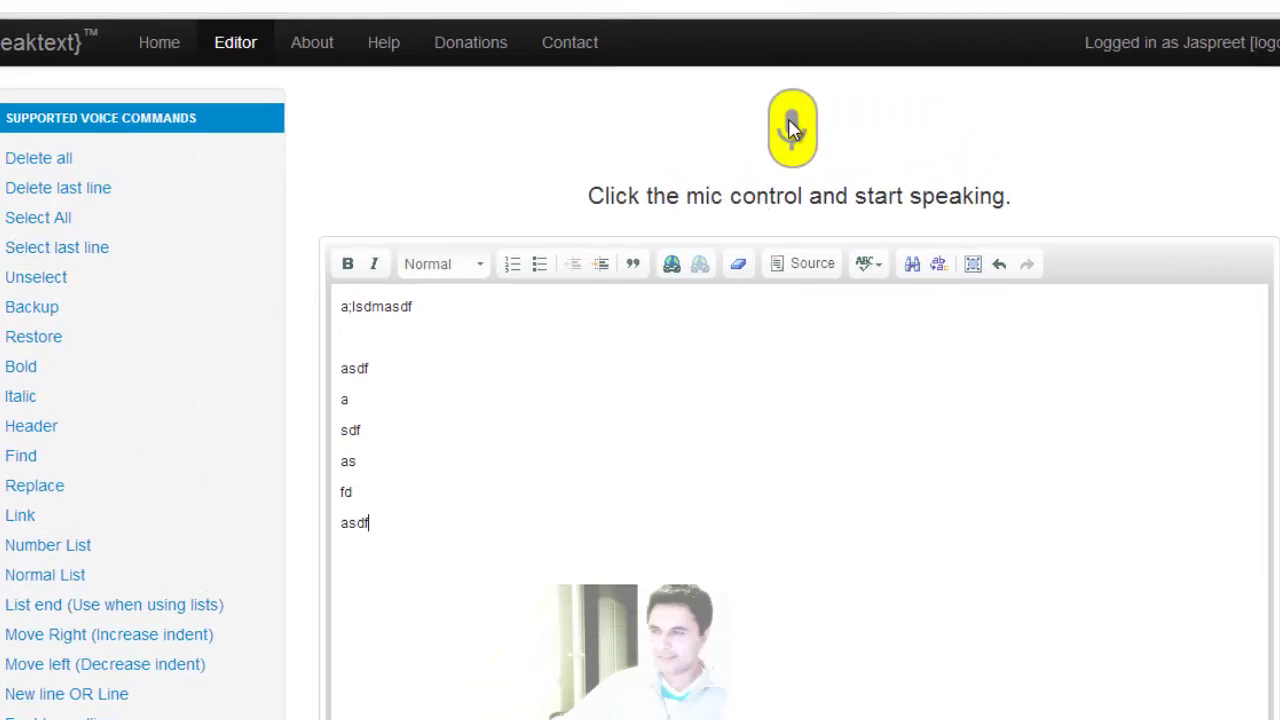
{"action": "left_click", "coordinate": [791, 128]}
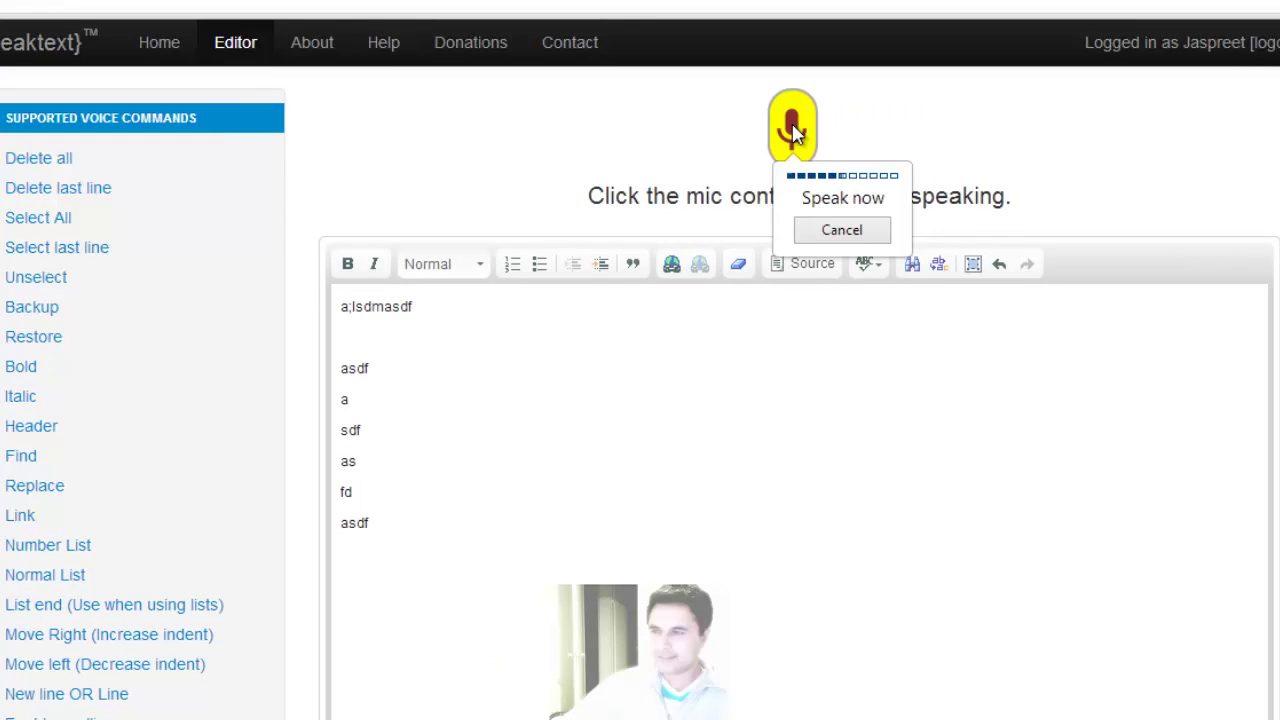
{"action": "left_click", "coordinate": [792, 133]}
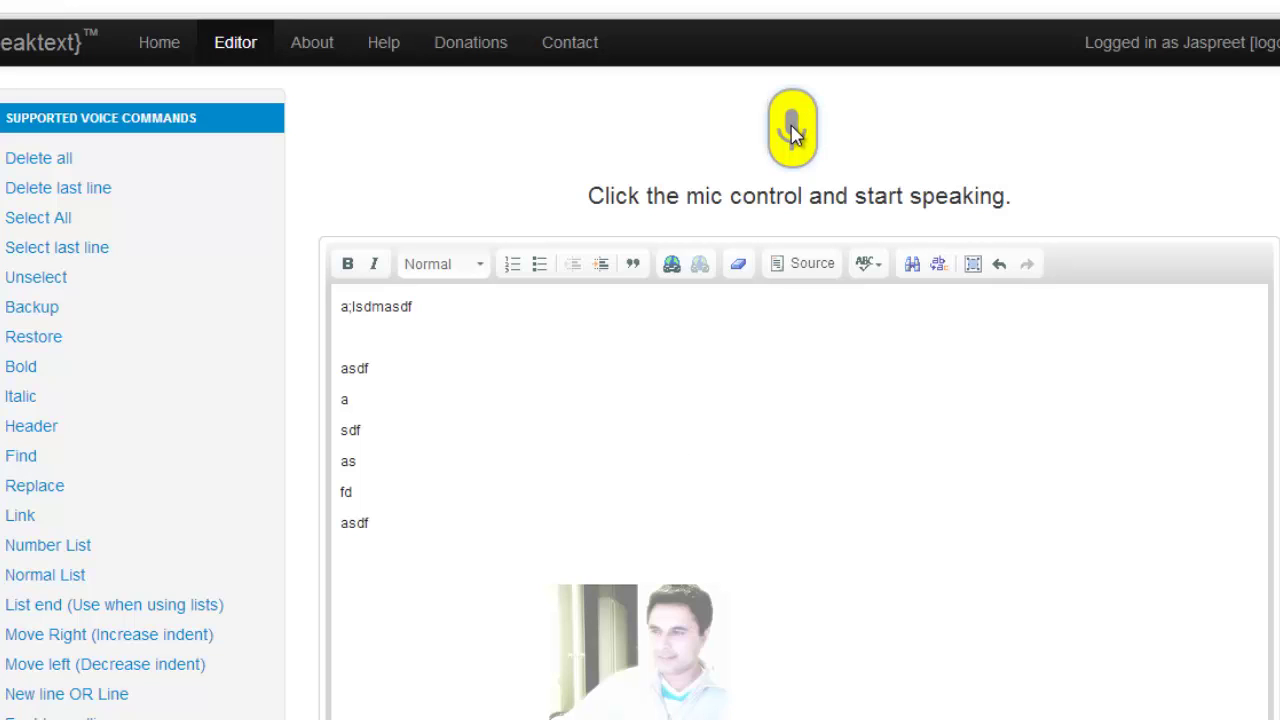
{"action": "left_click", "coordinate": [791, 133]}
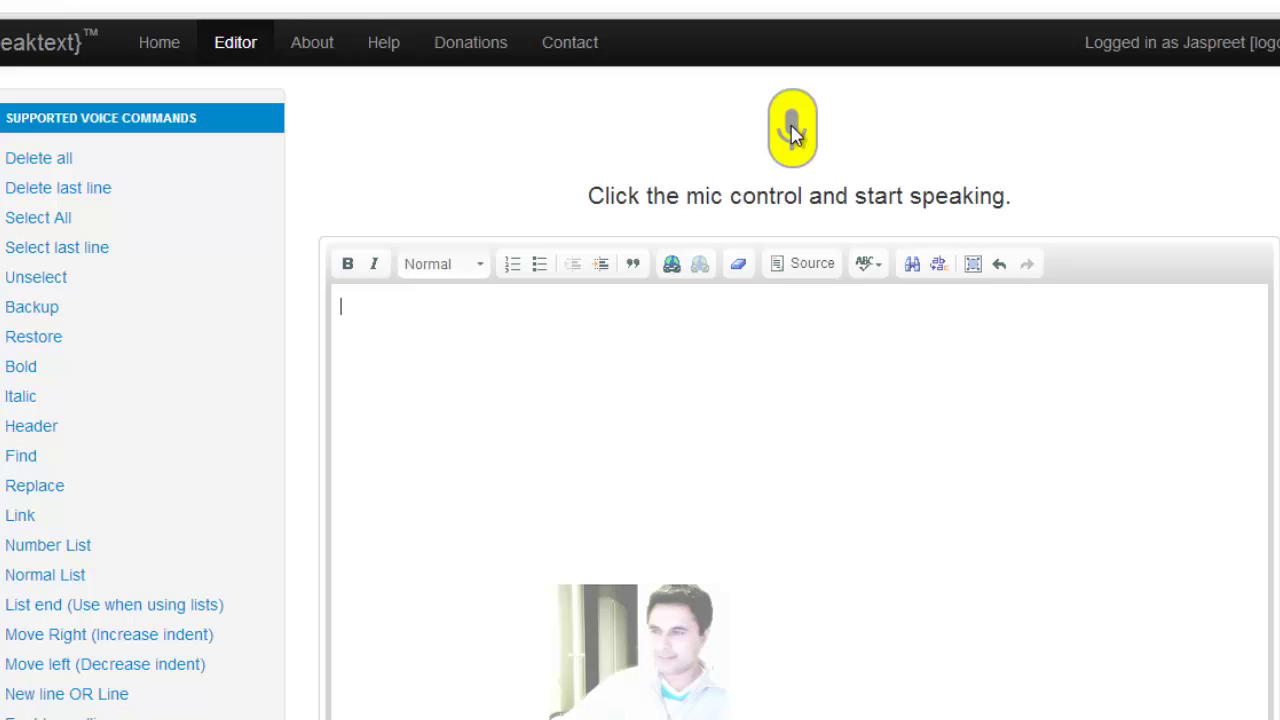
- Bring back the filler lines with the voice command 'Restore', then select all and delete them
{"action": "left_click", "coordinate": [792, 134]}
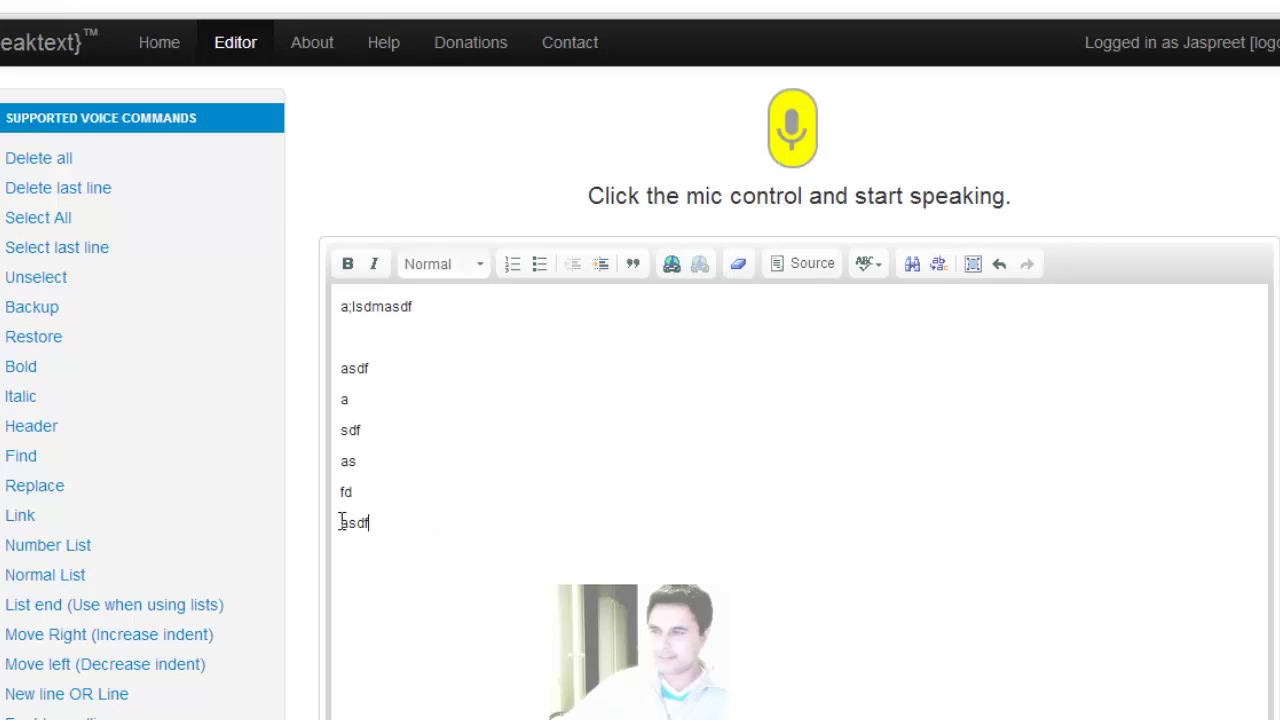
{"action": "key", "text": "ctrl+a"}
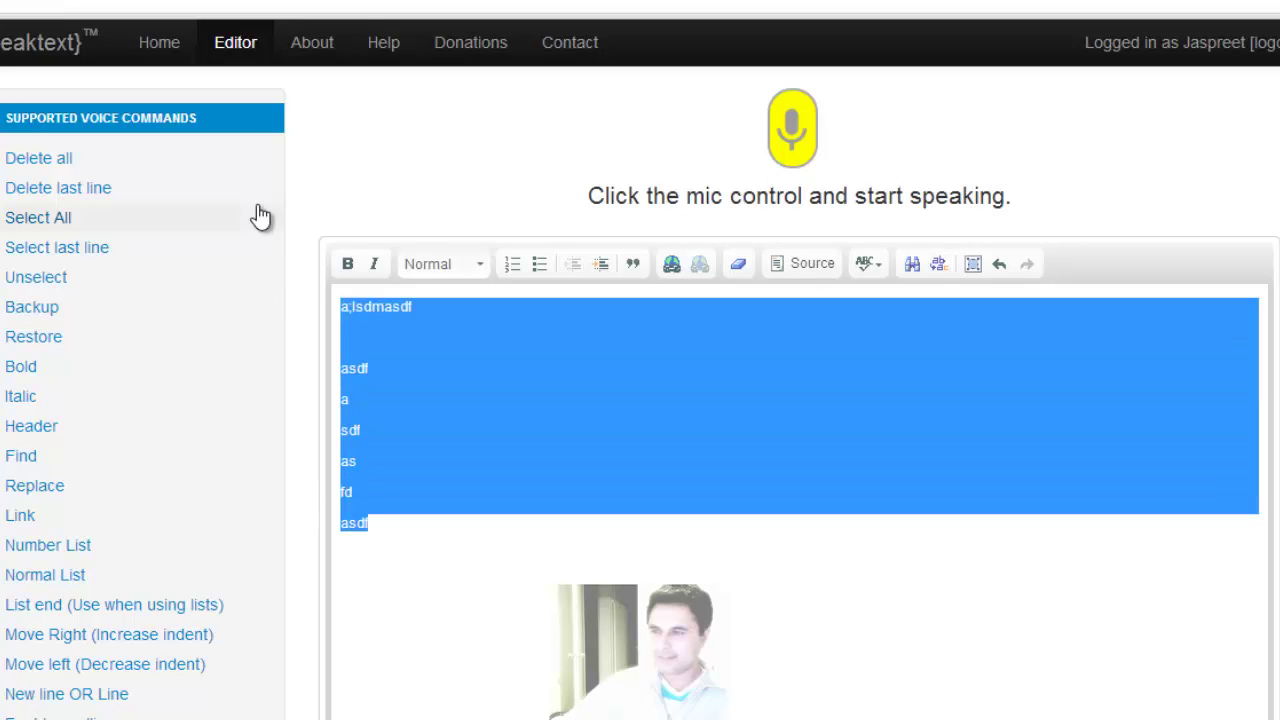
{"action": "key", "text": "Delete"}
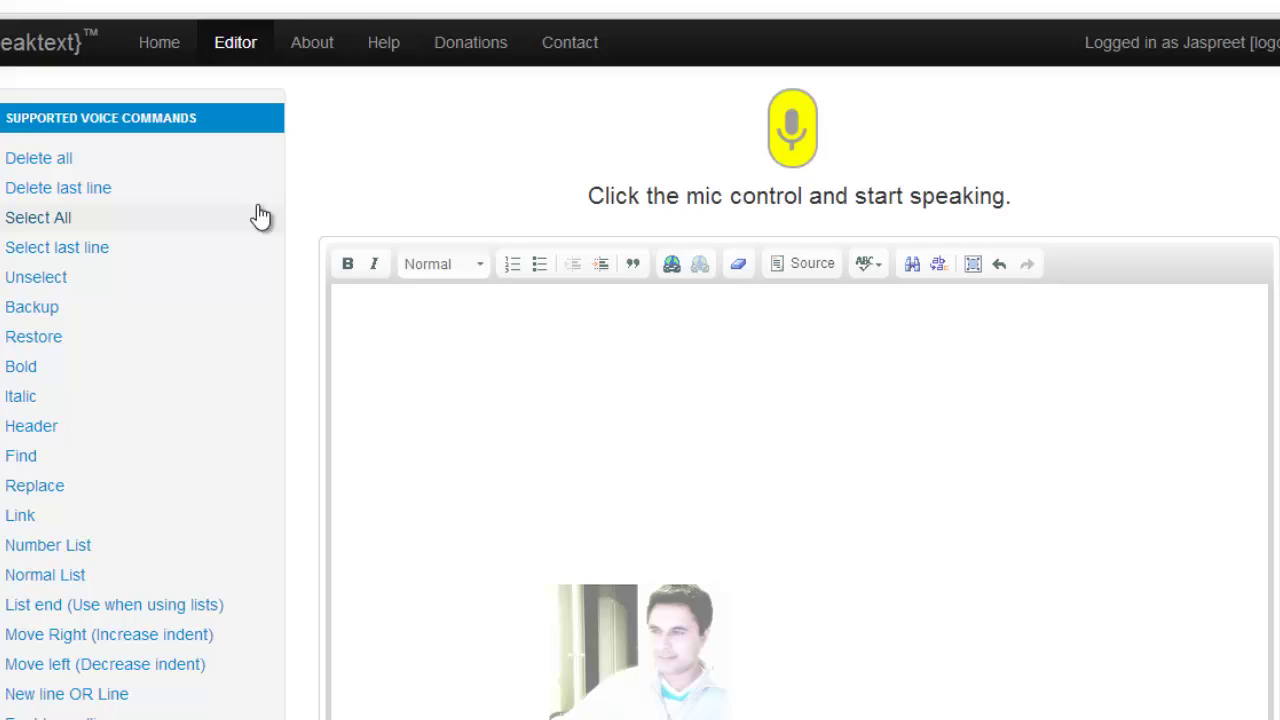